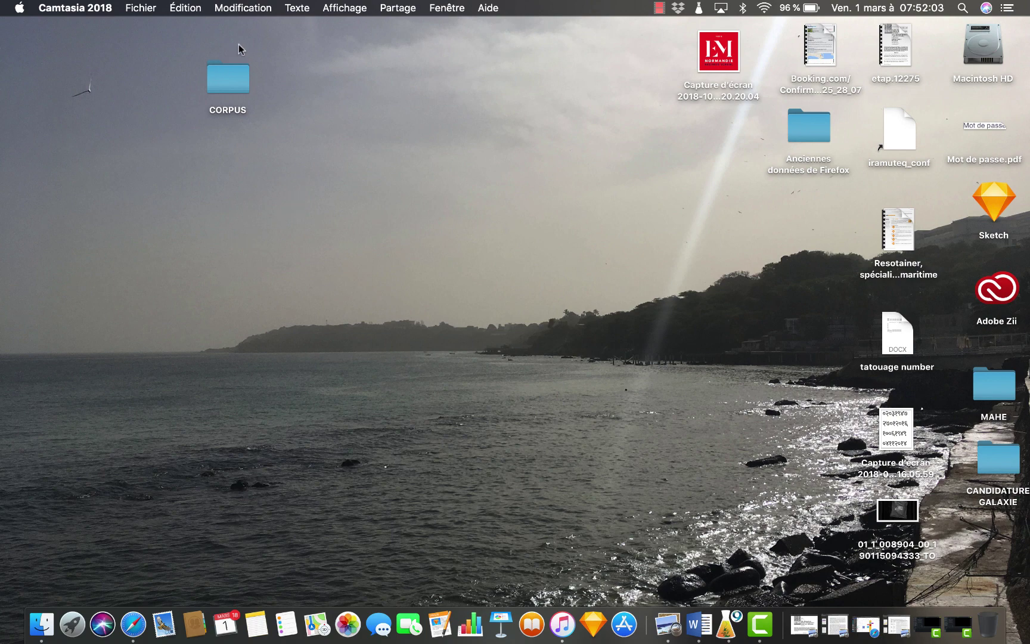
Step: Open the document "corpus benchmark copie" from the CORPUS folder on the desktop and skim its opening pages
{"action": "left_click", "coordinate": [229, 75]}
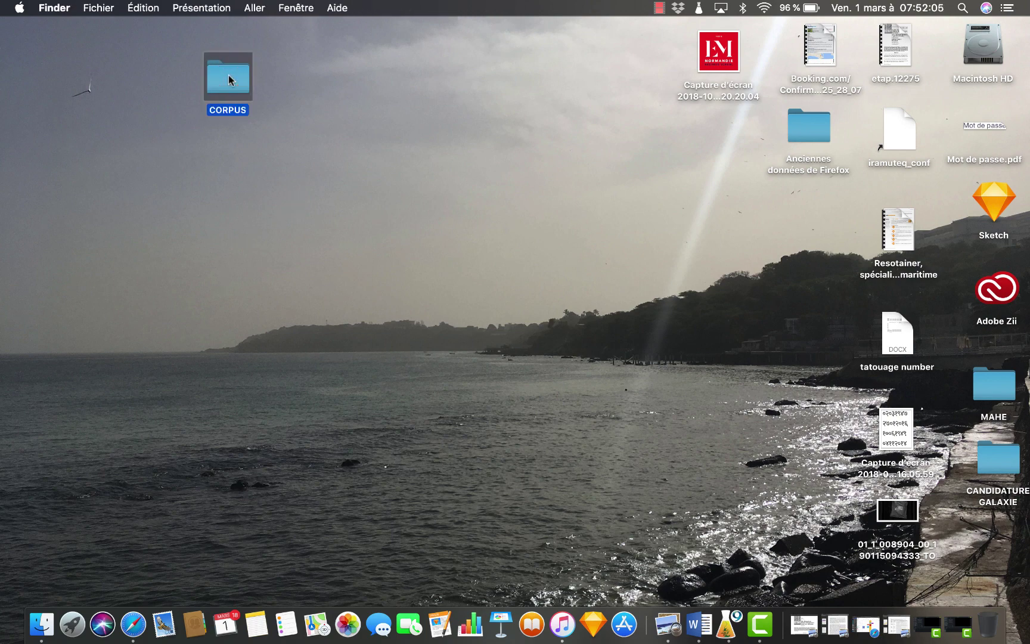
{"action": "double_click", "coordinate": [229, 77]}
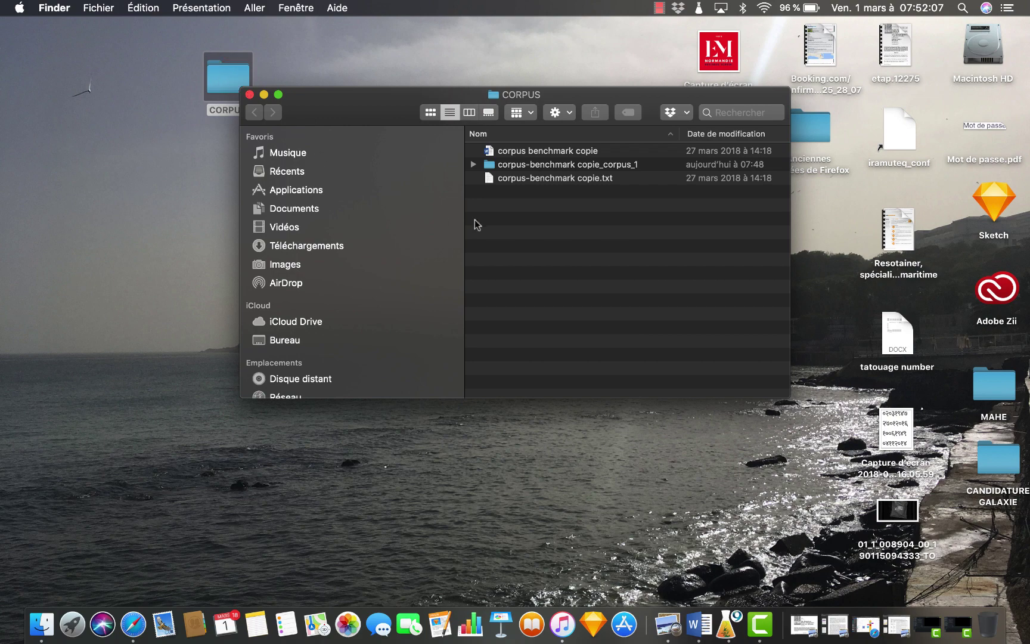
{"action": "double_click", "coordinate": [532, 152]}
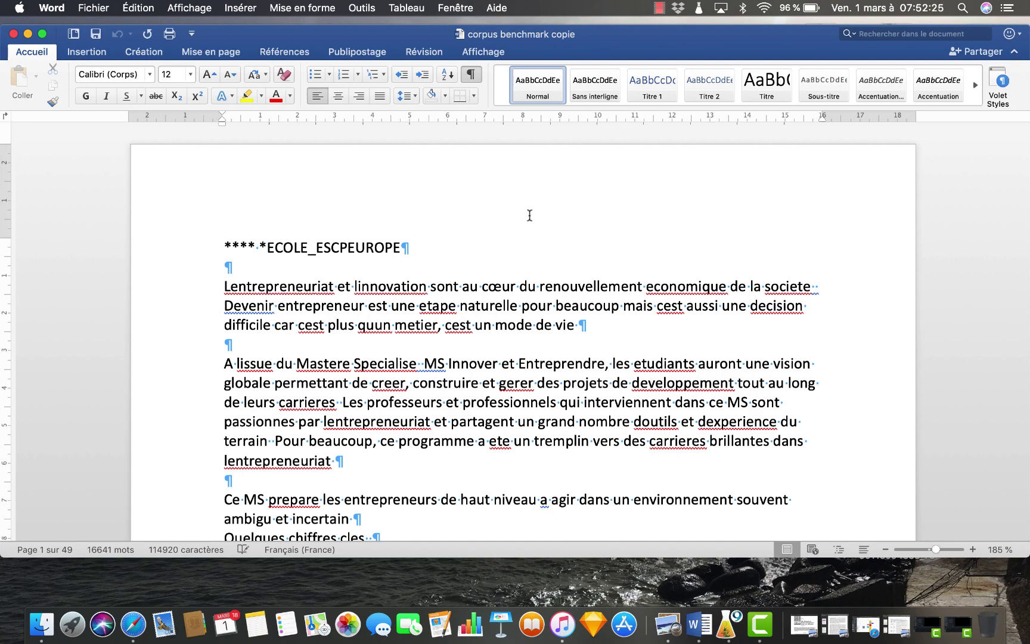
{"action": "scroll", "coordinate": [530, 215], "scroll_direction": "down", "scroll_amount": 1}
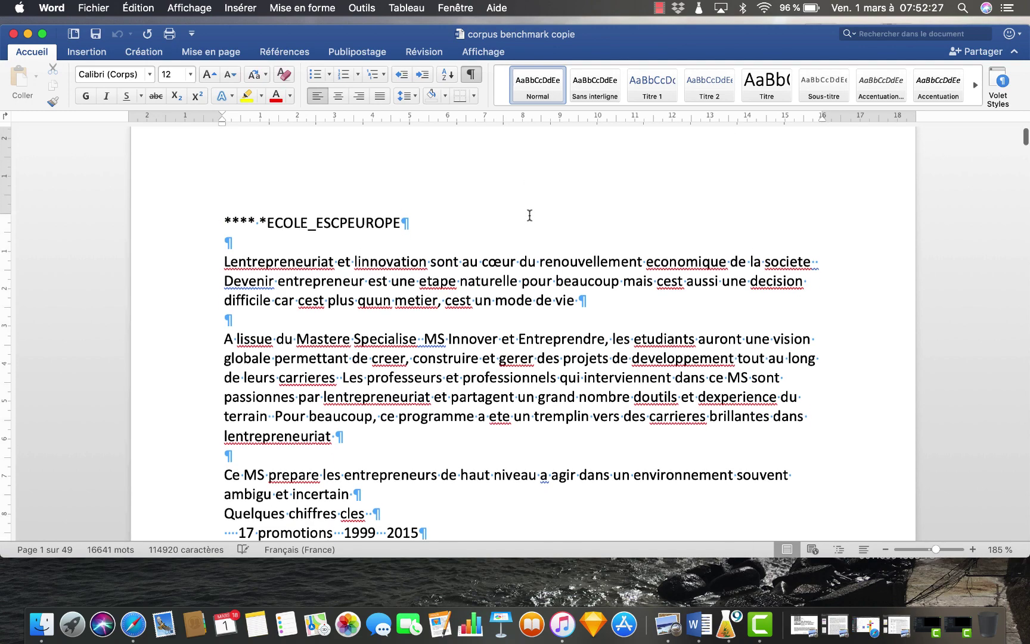
{"action": "scroll", "coordinate": [530, 216], "scroll_direction": "down", "scroll_amount": 15}
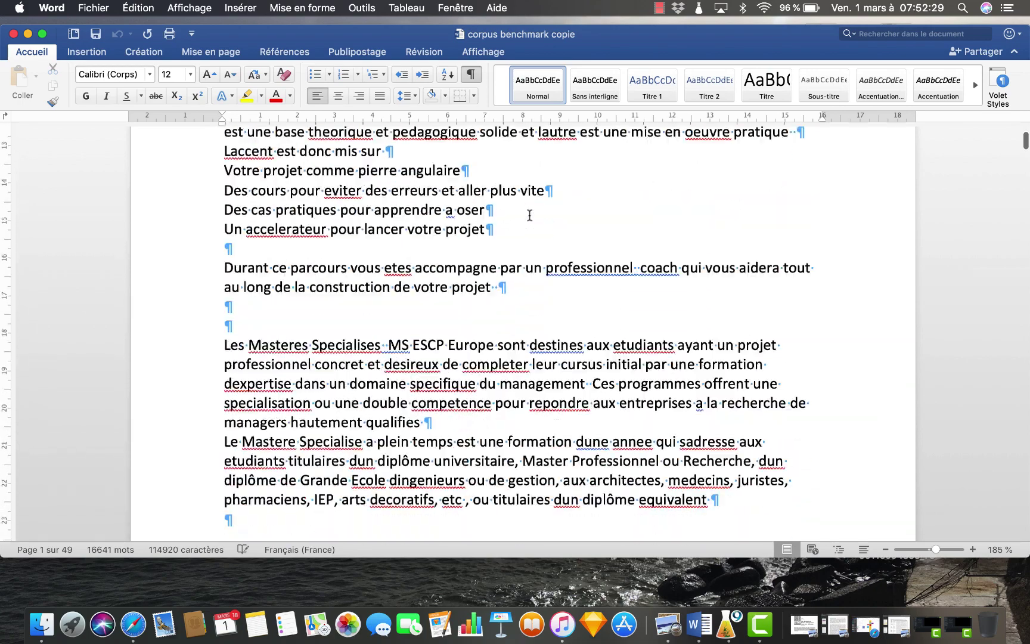
{"action": "scroll", "coordinate": [529, 215], "scroll_direction": "down", "scroll_amount": 15}
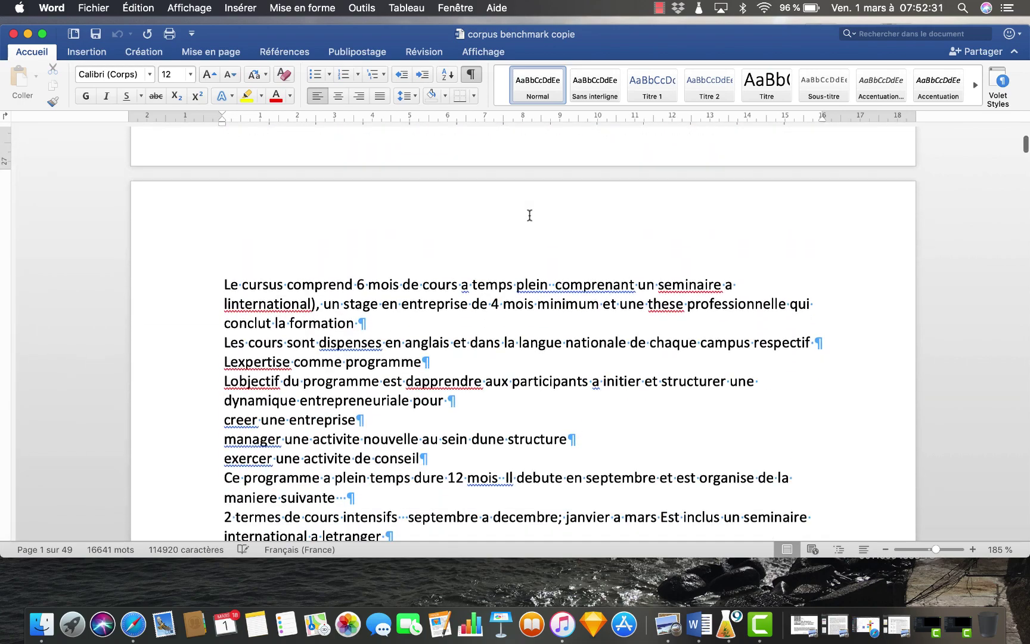
{"action": "scroll", "coordinate": [529, 215], "scroll_direction": "up", "scroll_amount": 20}
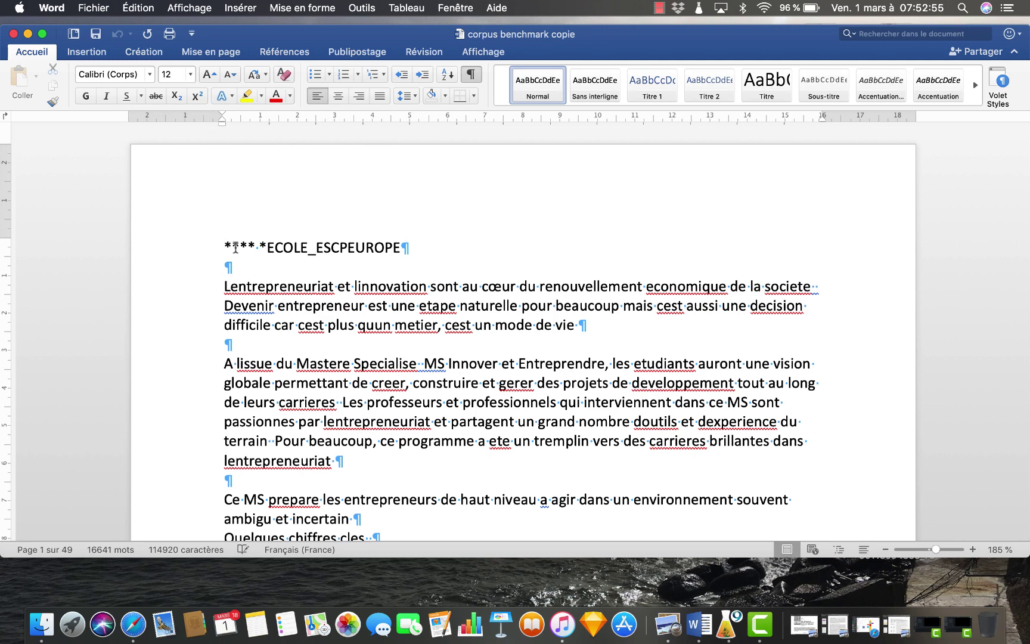
Step: Enter the sample marker "**** *ECOLE_" on the blank line beneath the ECOLE_ESCPEUROPE heading, and delete that whole line
{"action": "left_click", "coordinate": [246, 266]}
{"action": "type", "text": "**** *"}
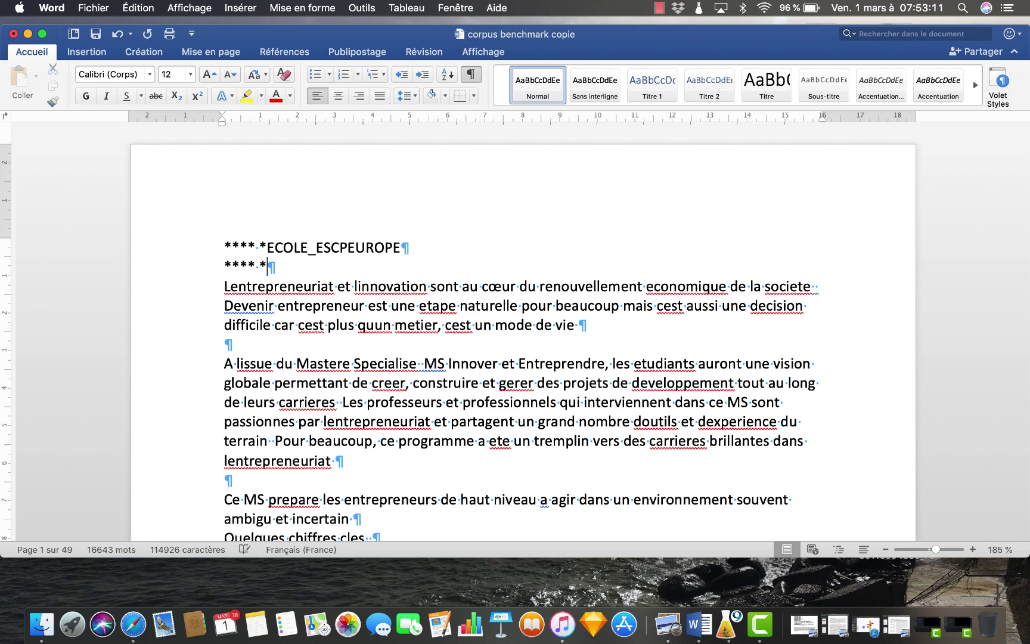
{"action": "type", "text": "ECOLE"}
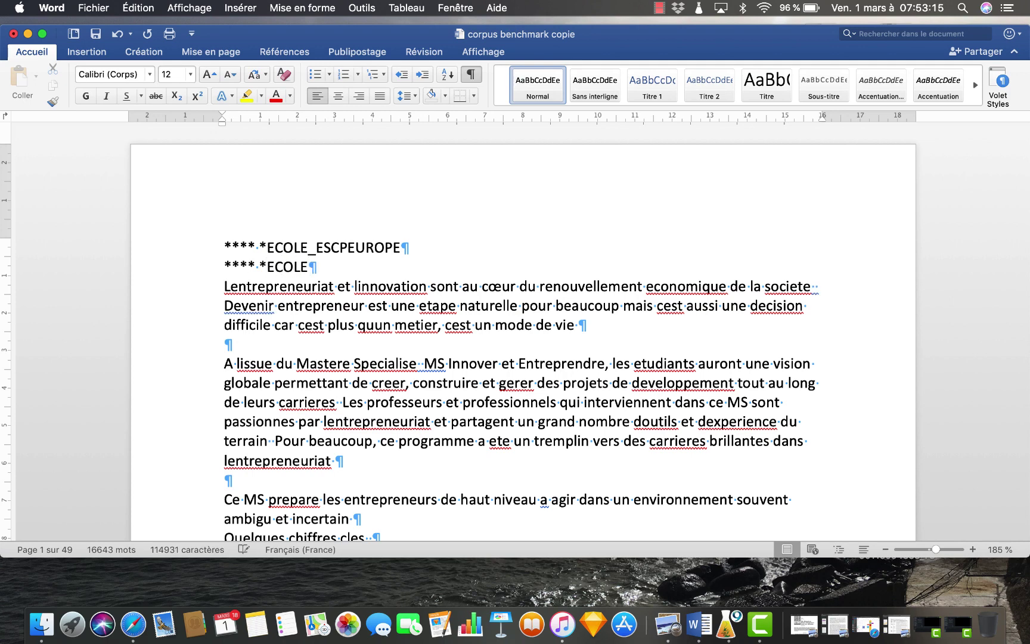
{"action": "type", "text": "_"}
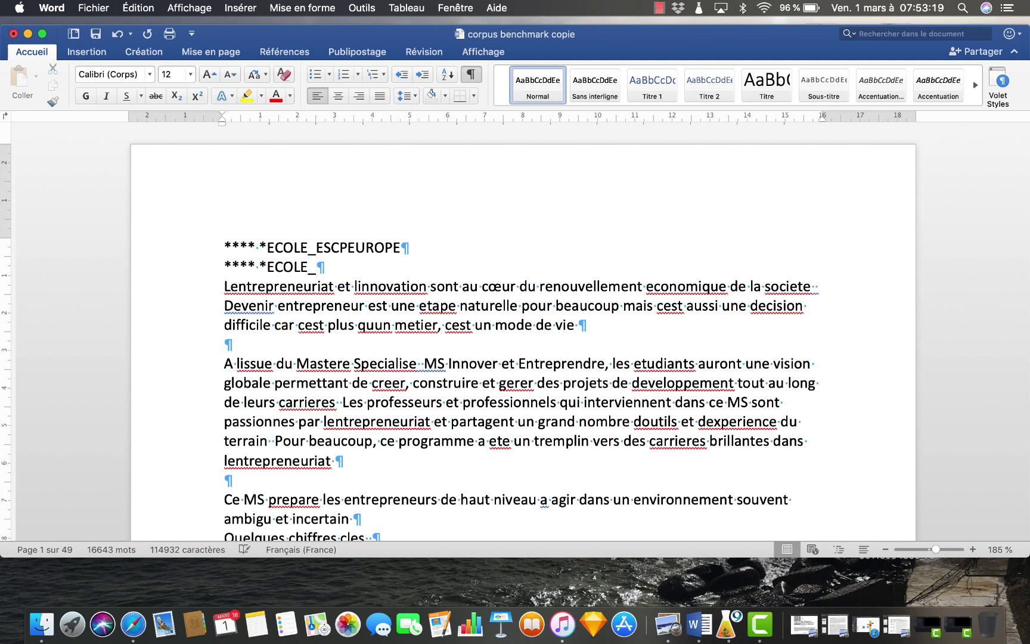
{"action": "left_click", "coordinate": [159, 272]}
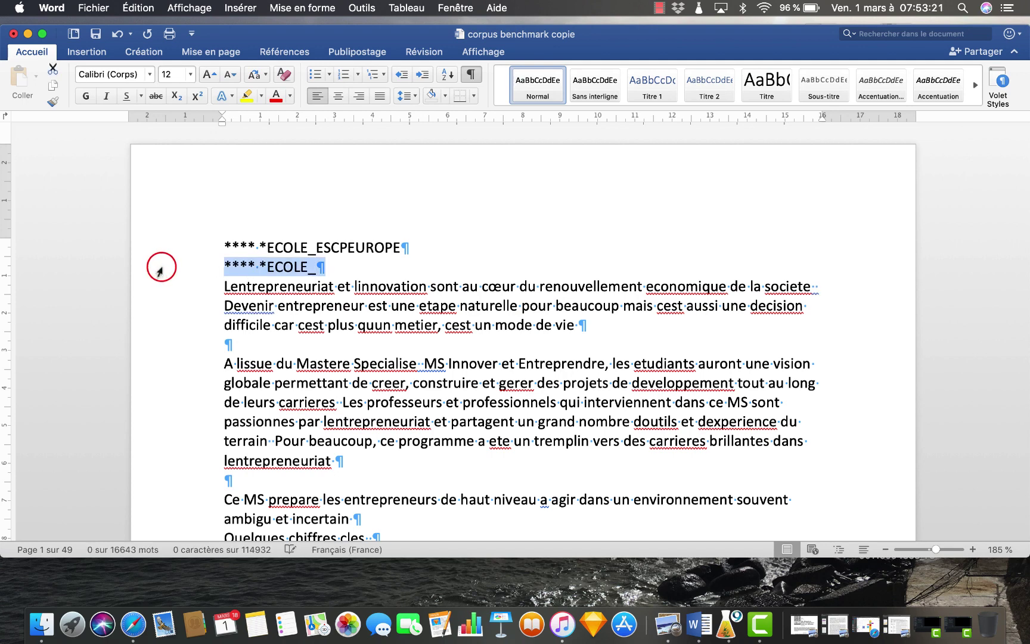
{"action": "key", "text": "BackSpace"}
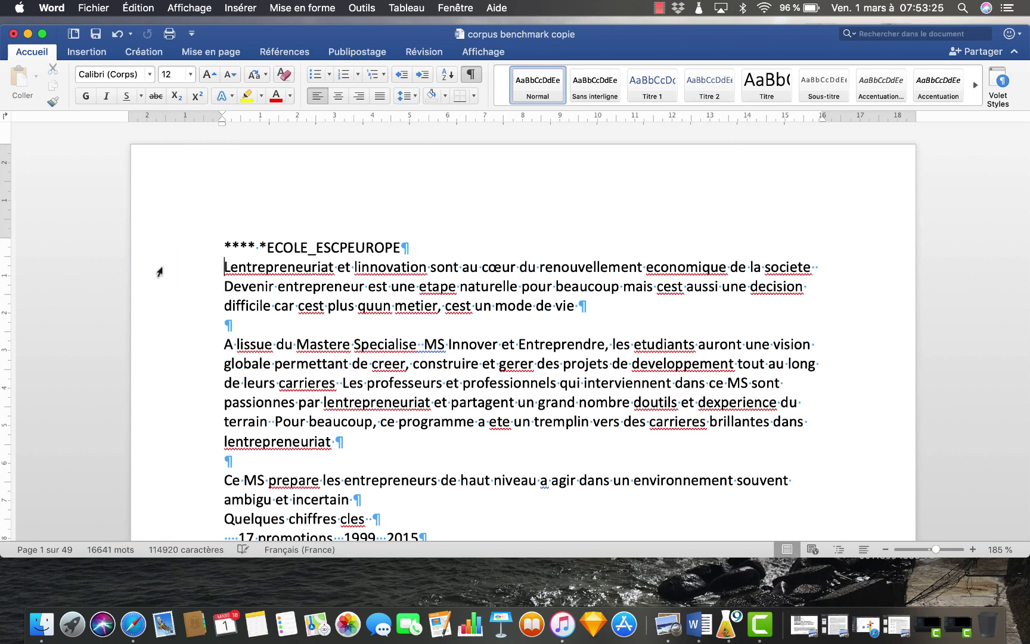
Step: Examine the text formatting of the ESCP Europe section over the first two pages
{"action": "scroll", "coordinate": [160, 272], "scroll_direction": "down", "scroll_amount": 10}
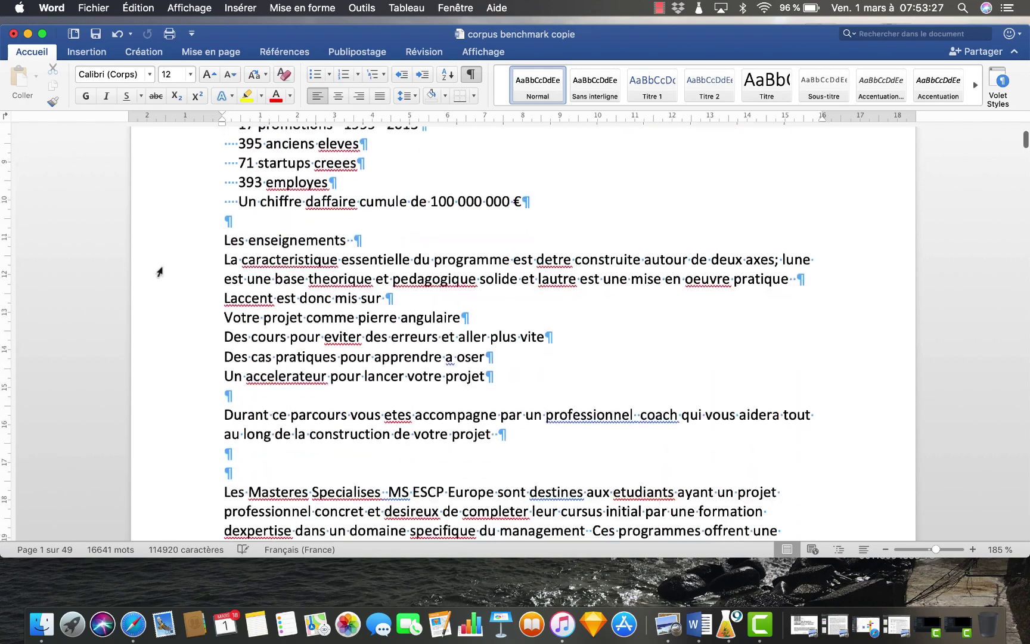
{"action": "scroll", "coordinate": [159, 271], "scroll_direction": "down", "scroll_amount": 10}
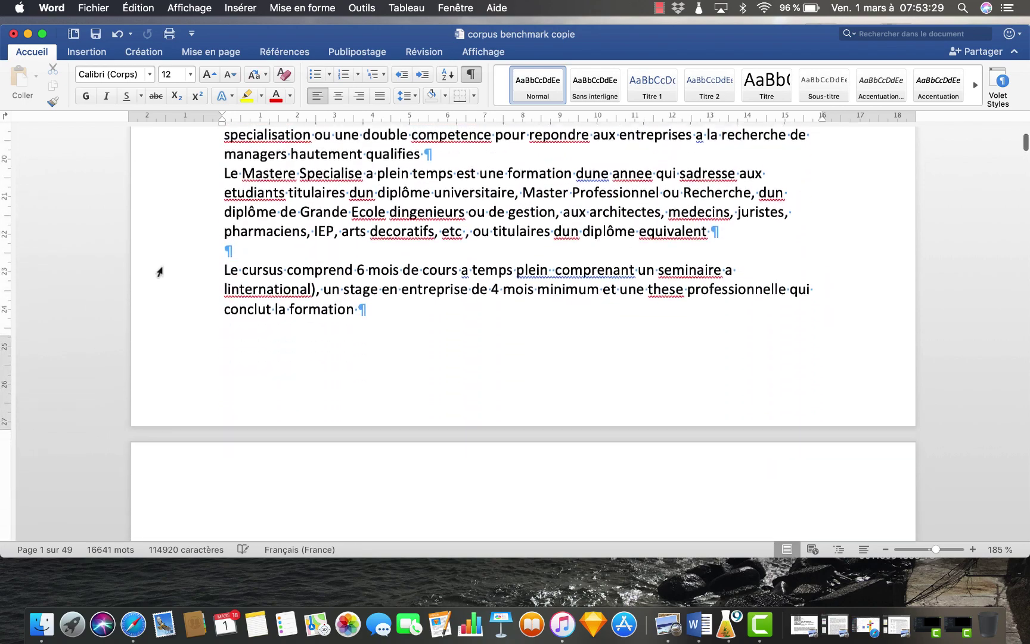
{"action": "scroll", "coordinate": [159, 272], "scroll_direction": "down", "scroll_amount": 8}
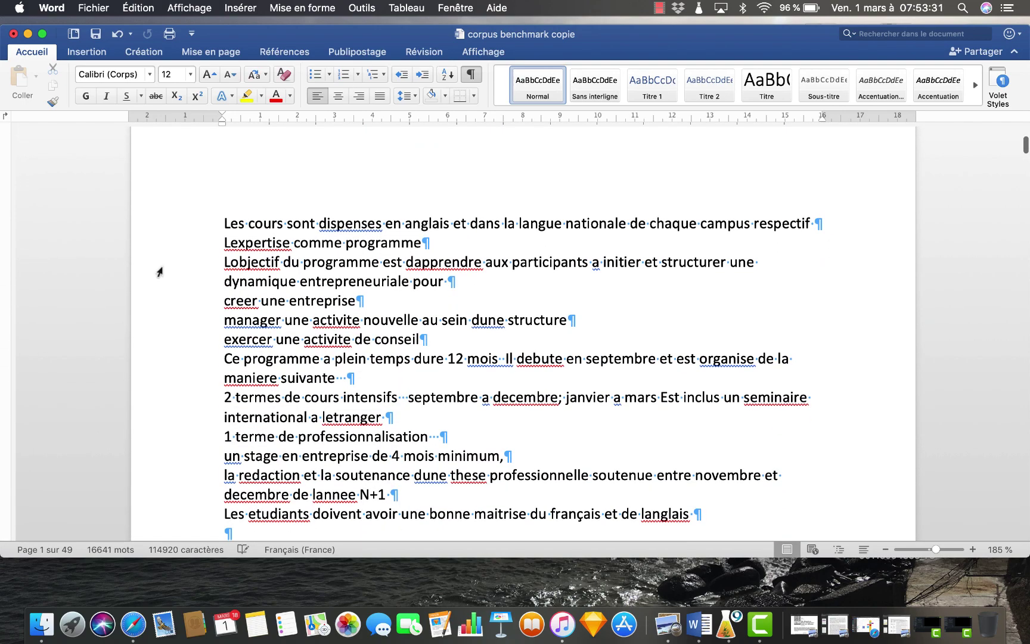
{"action": "scroll", "coordinate": [159, 272], "scroll_direction": "down", "scroll_amount": 7}
{"action": "scroll", "coordinate": [159, 271], "scroll_direction": "down", "scroll_amount": 7}
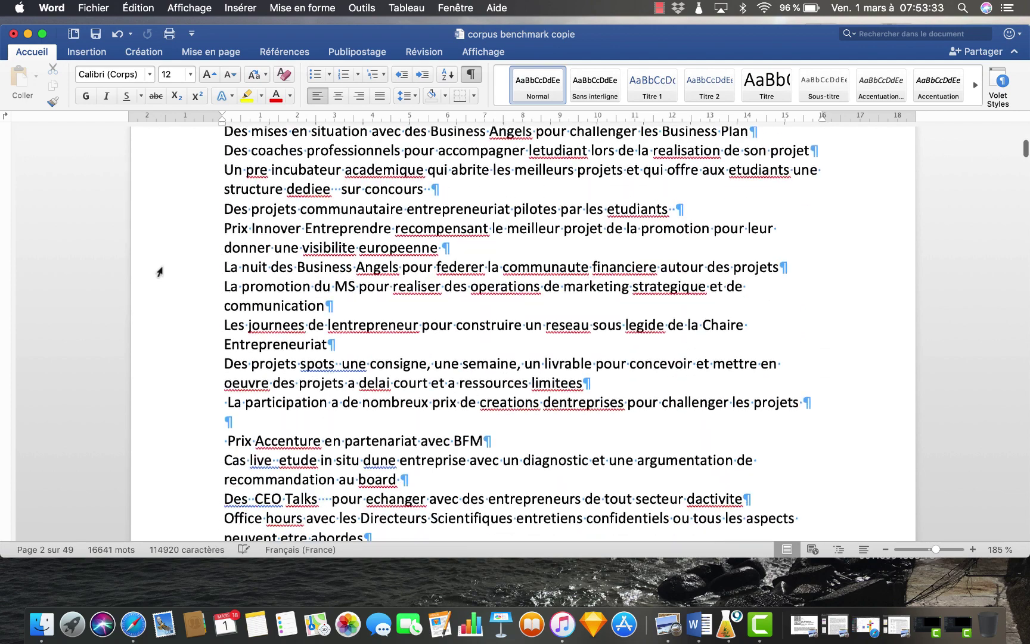
{"action": "scroll", "coordinate": [159, 272], "scroll_direction": "down", "scroll_amount": 3}
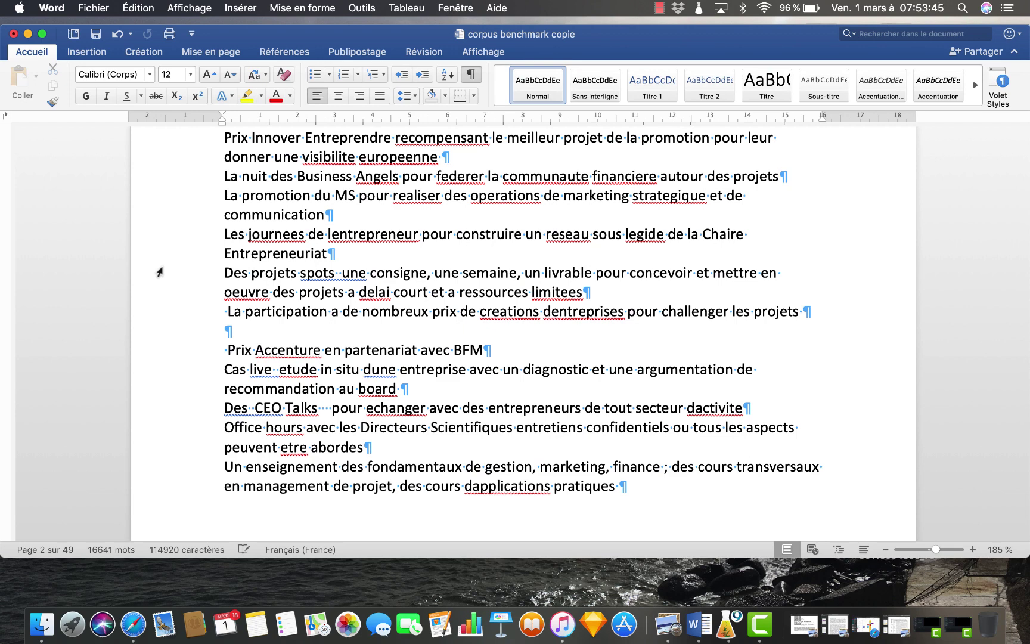
Step: Open find and replace for the document, visit its search and replacement fields, and close it without replacing anything
{"action": "left_click", "coordinate": [882, 35]}
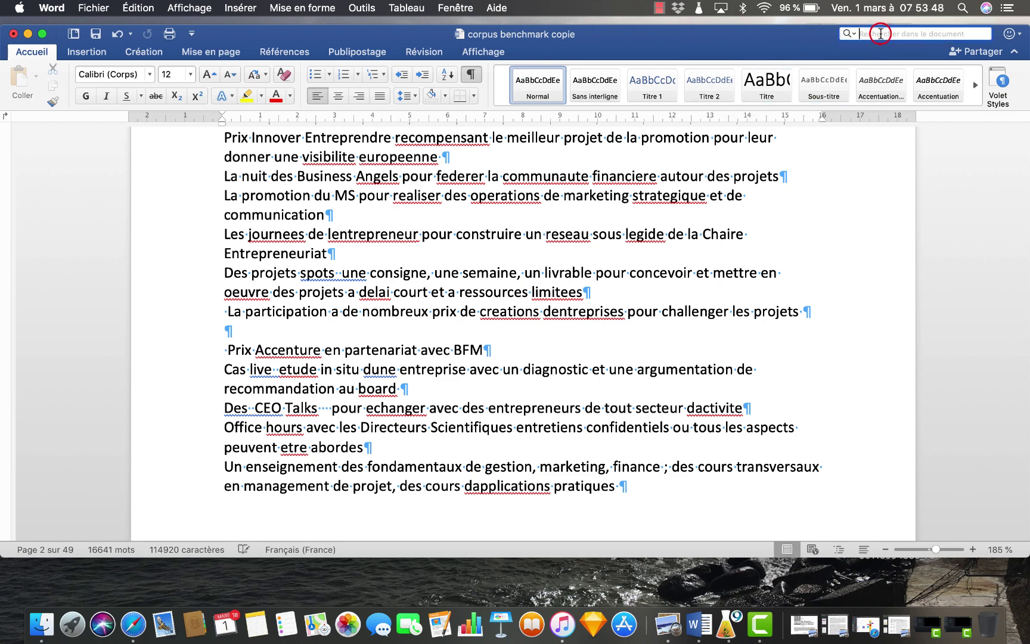
{"action": "left_click", "coordinate": [846, 34]}
{"action": "left_click", "coordinate": [844, 40]}
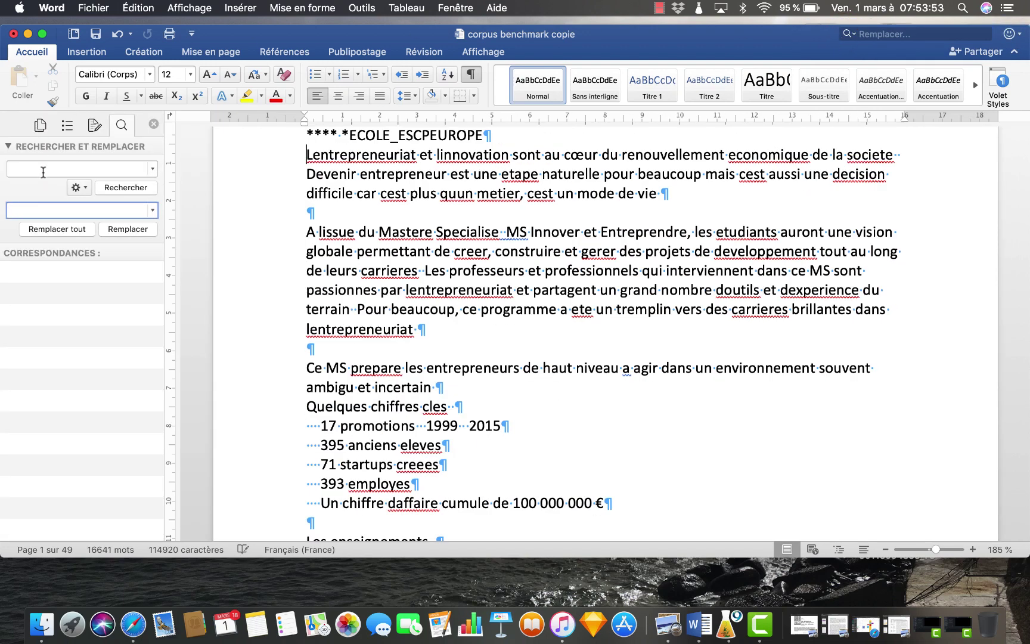
{"action": "left_click", "coordinate": [43, 171]}
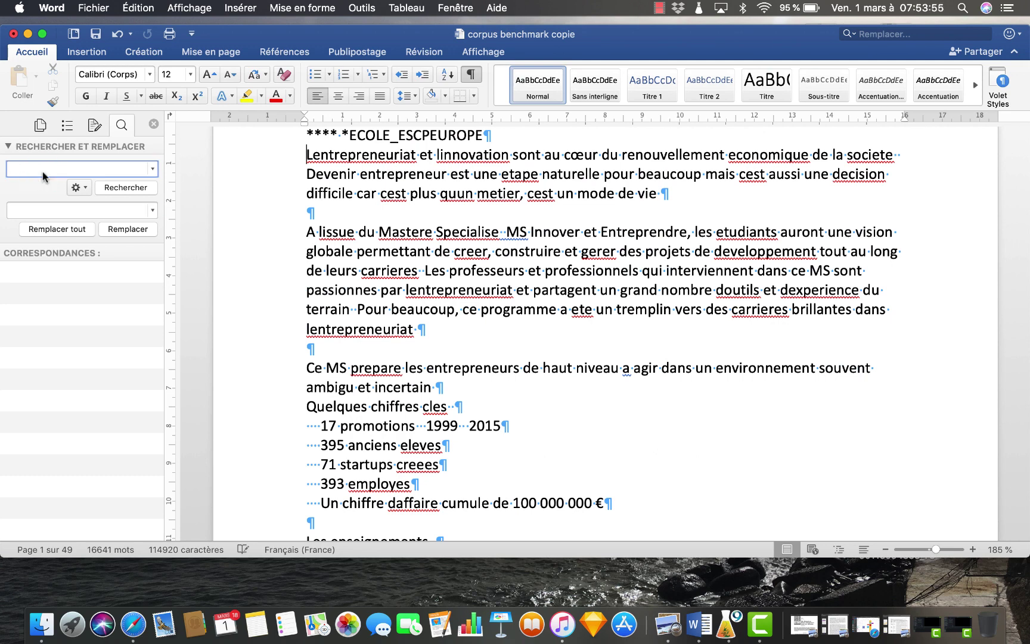
{"action": "left_click", "coordinate": [27, 212]}
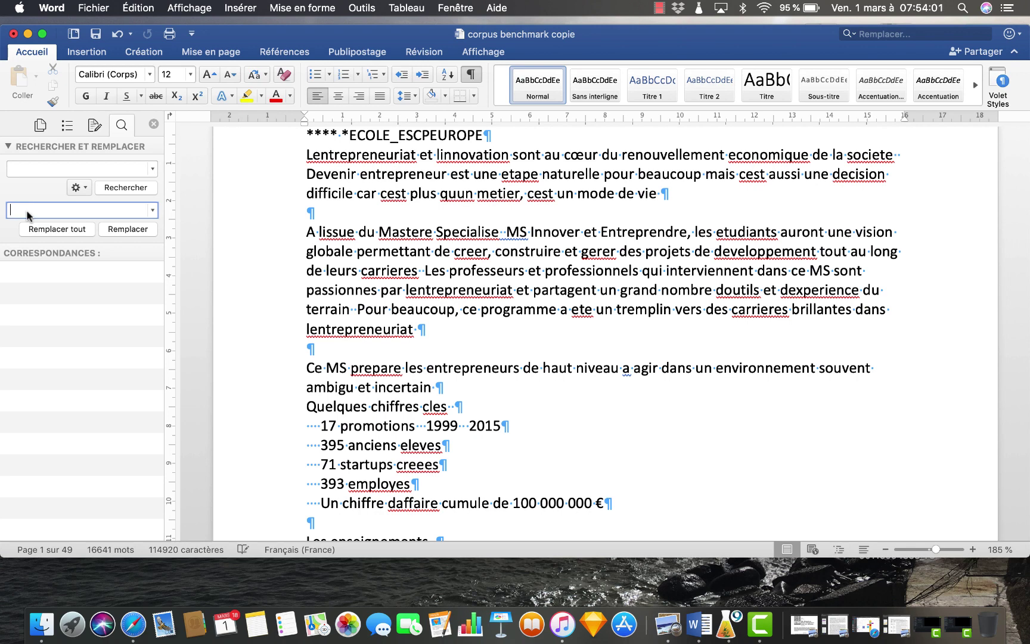
{"action": "left_click", "coordinate": [153, 123]}
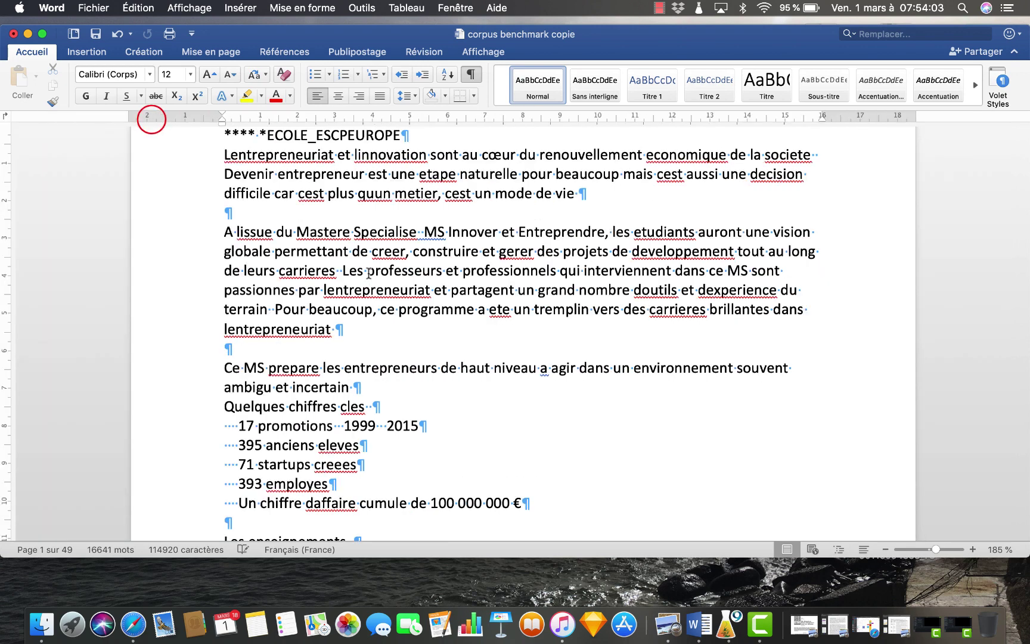
Step: Locate the next school's marker line, "**** *ECOLE_CENTRALEESSEC", further down the corpus and select it
{"action": "scroll", "coordinate": [369, 273], "scroll_direction": "down", "scroll_amount": 15}
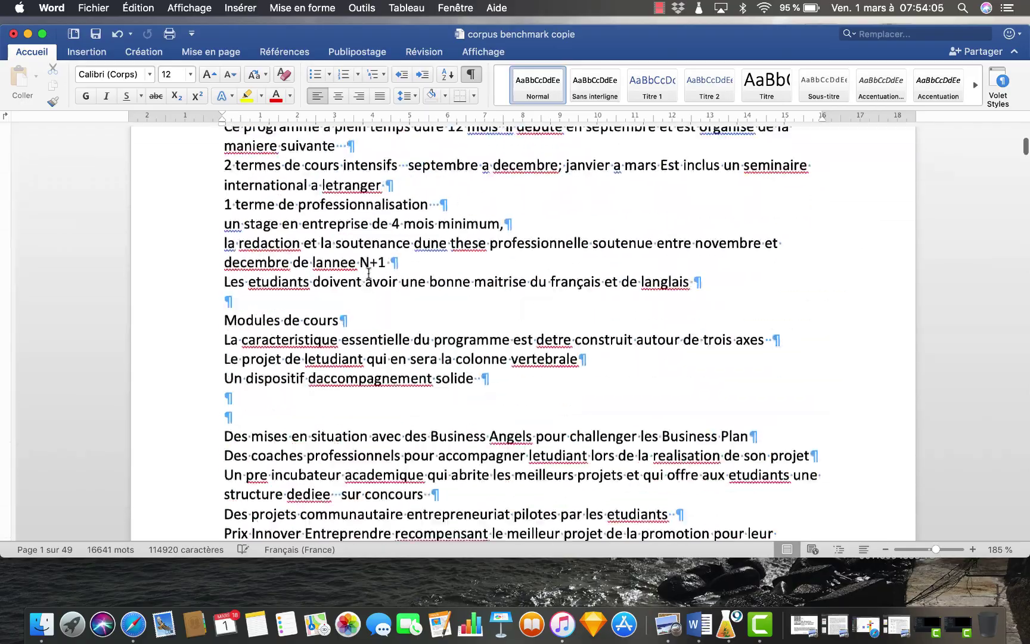
{"action": "scroll", "coordinate": [369, 274], "scroll_direction": "down", "scroll_amount": 20}
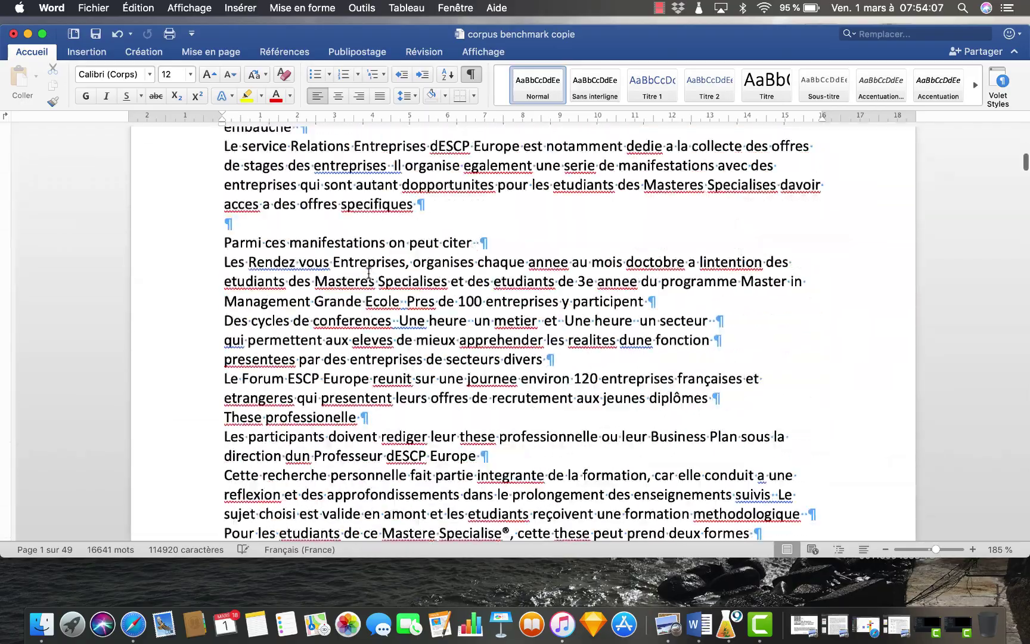
{"action": "scroll", "coordinate": [369, 273], "scroll_direction": "down", "scroll_amount": 20}
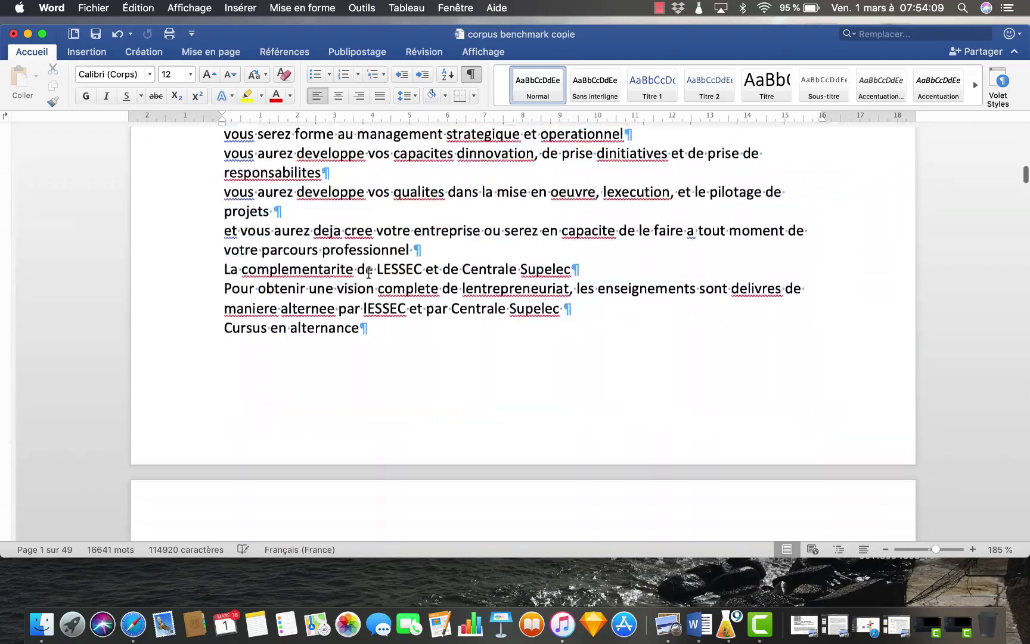
{"action": "scroll", "coordinate": [369, 273], "scroll_direction": "up", "scroll_amount": 5}
{"action": "left_click", "coordinate": [178, 219]}
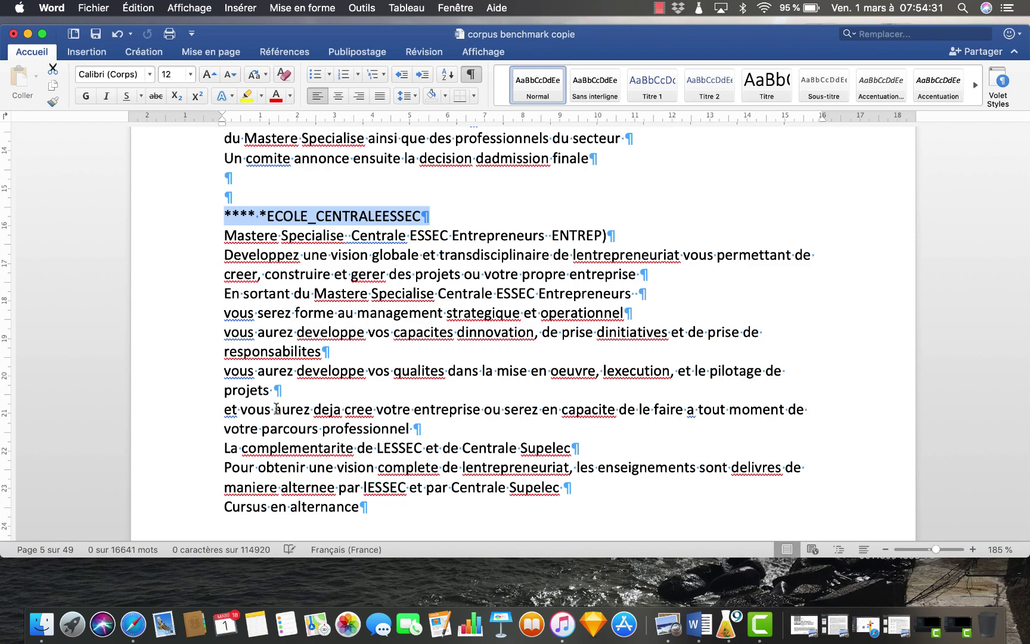
Step: Start saving the document under another format, examine the Texte brut (.txt) option, and cancel the save
{"action": "scroll", "coordinate": [277, 409], "scroll_direction": "down", "scroll_amount": 20}
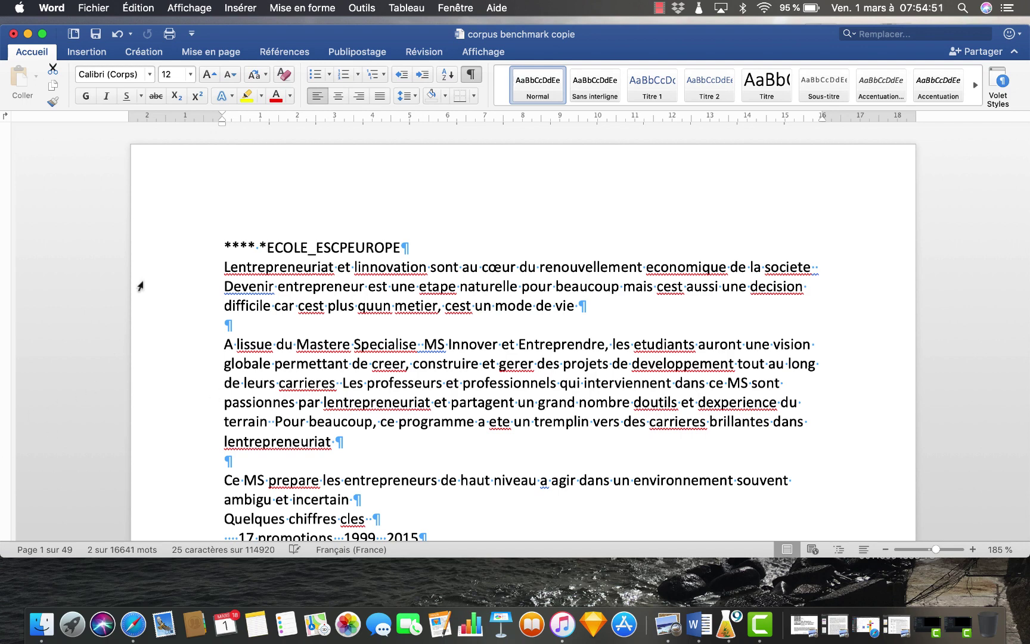
{"action": "left_click", "coordinate": [103, 9]}
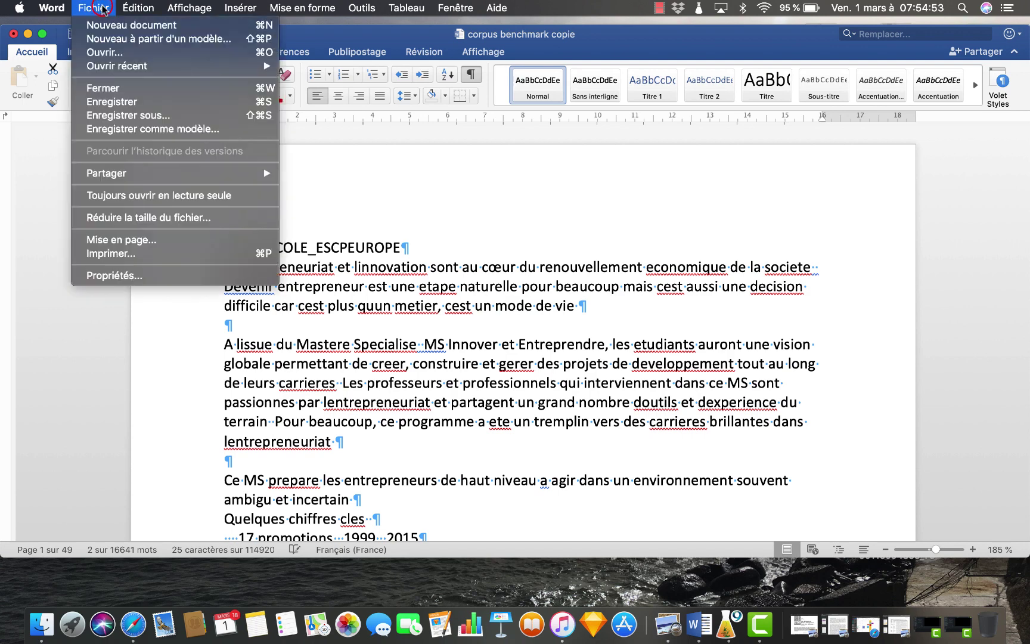
{"action": "left_click", "coordinate": [118, 118]}
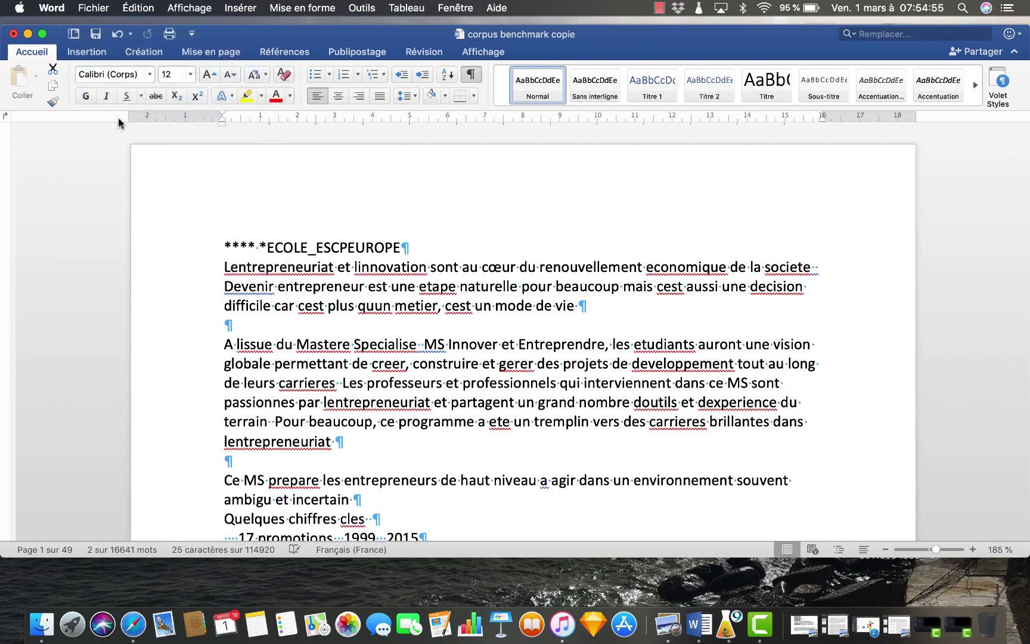
{"action": "key", "text": "super+shift+s"}
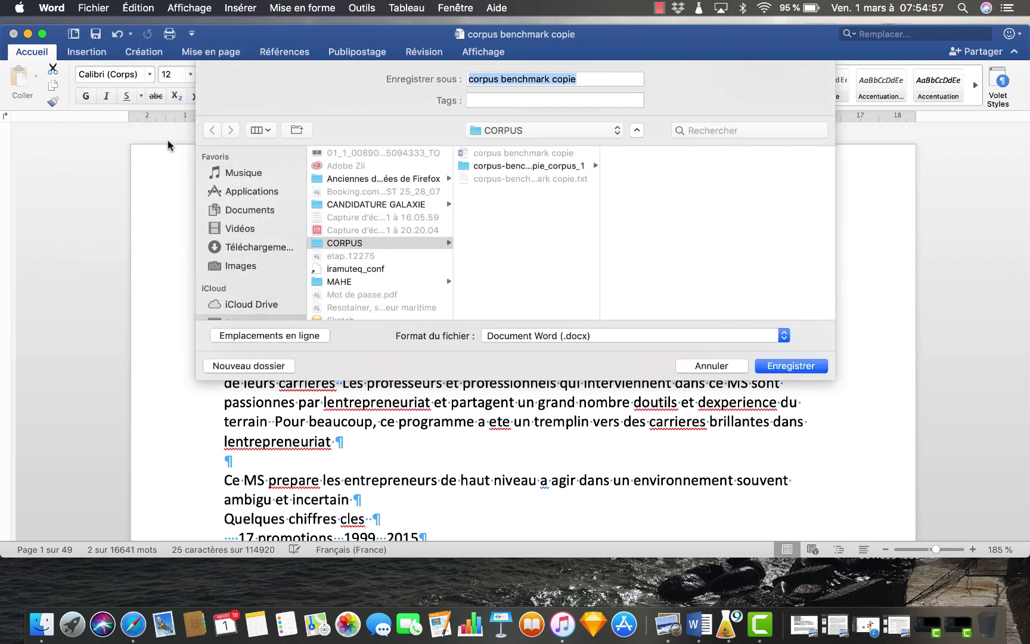
{"action": "left_click", "coordinate": [529, 341]}
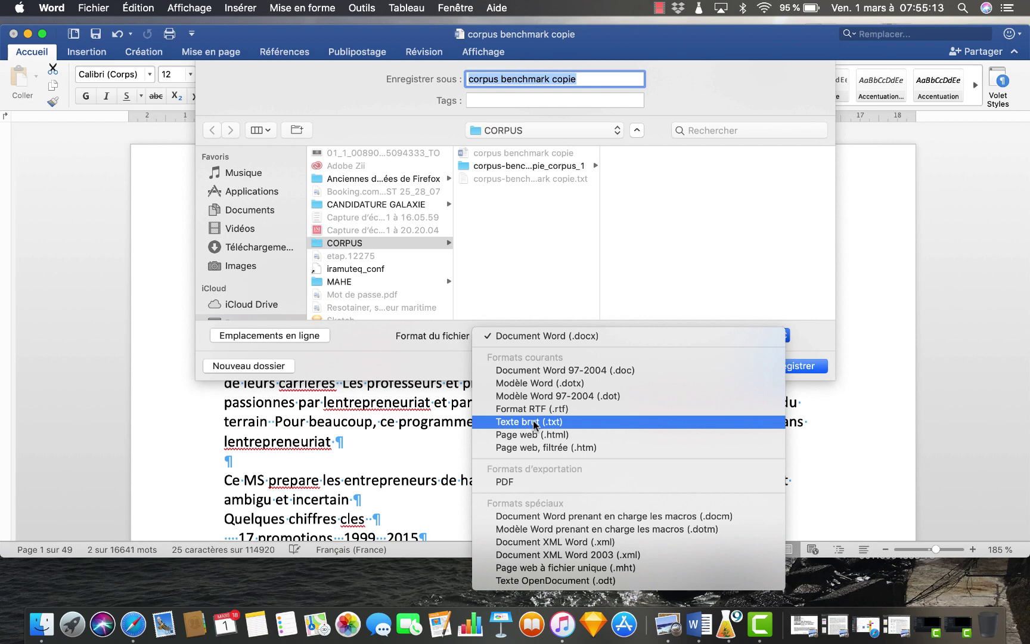
{"action": "left_click", "coordinate": [395, 406]}
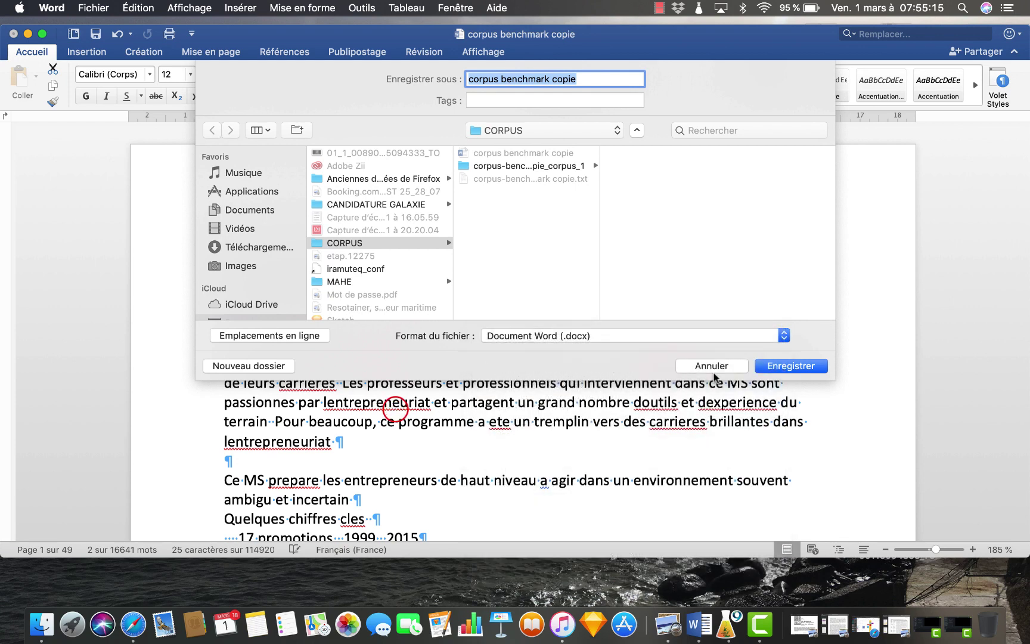
{"action": "left_click", "coordinate": [719, 366]}
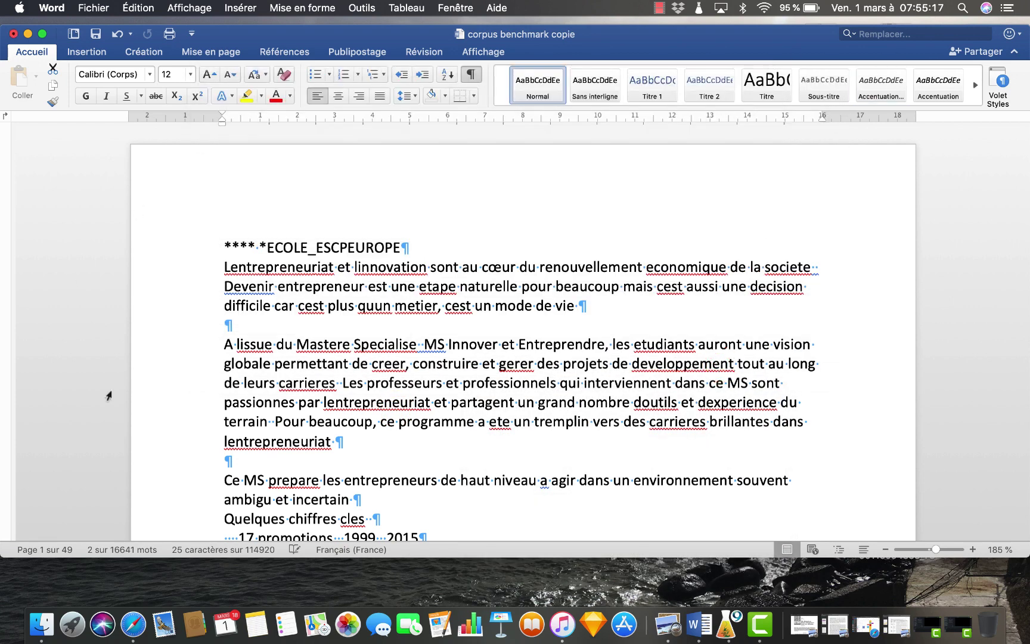
Step: Switch to Finder to point out the text version "corpus-benchmark copie.txt" in the CORPUS folder, and return to Word
{"action": "left_click", "coordinate": [43, 623]}
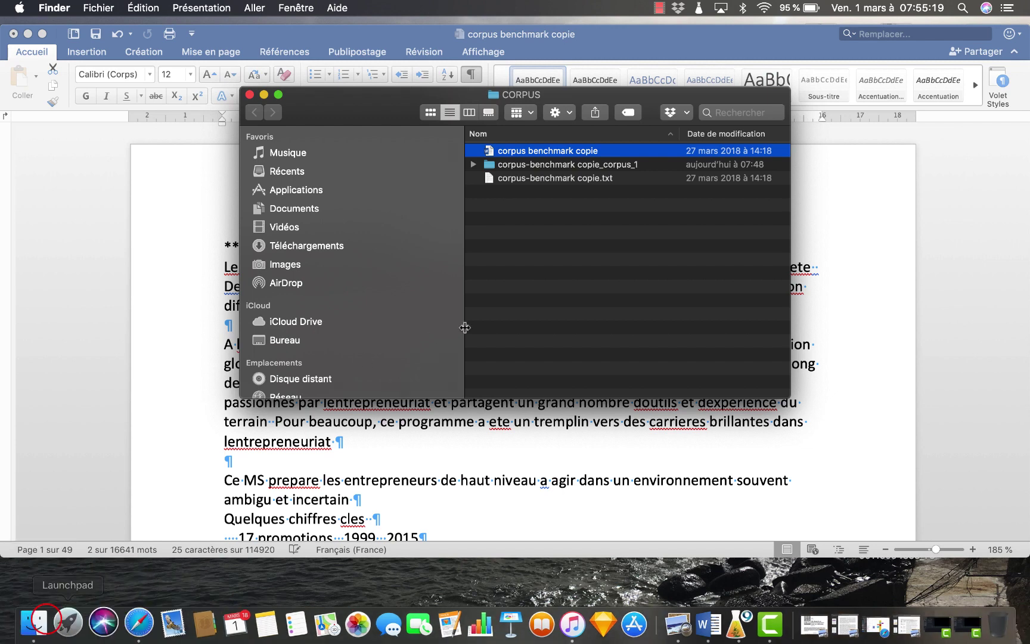
{"action": "left_click", "coordinate": [551, 179]}
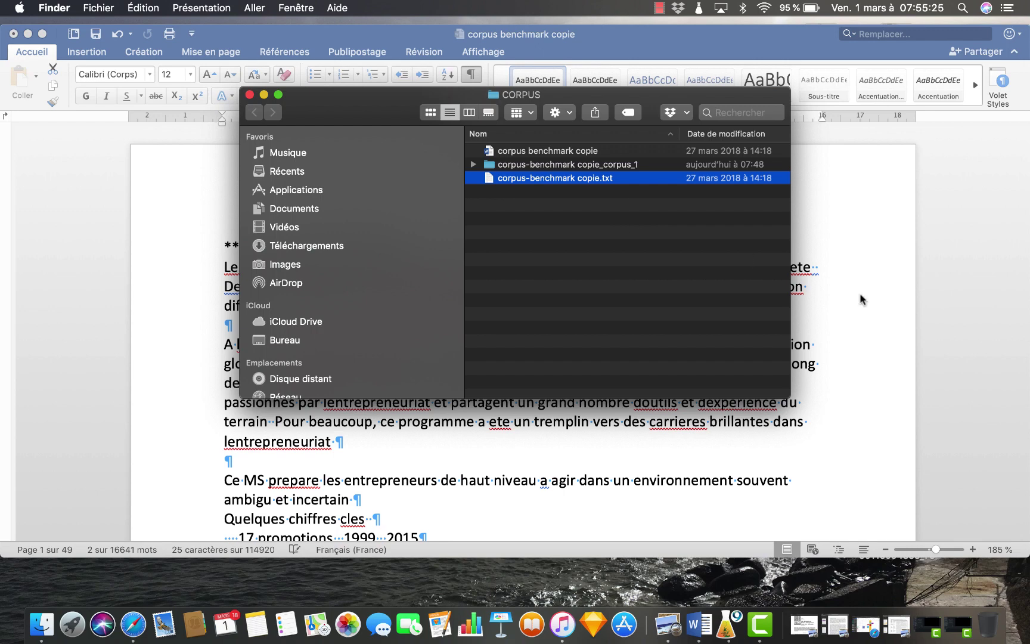
{"action": "left_click", "coordinate": [934, 328]}
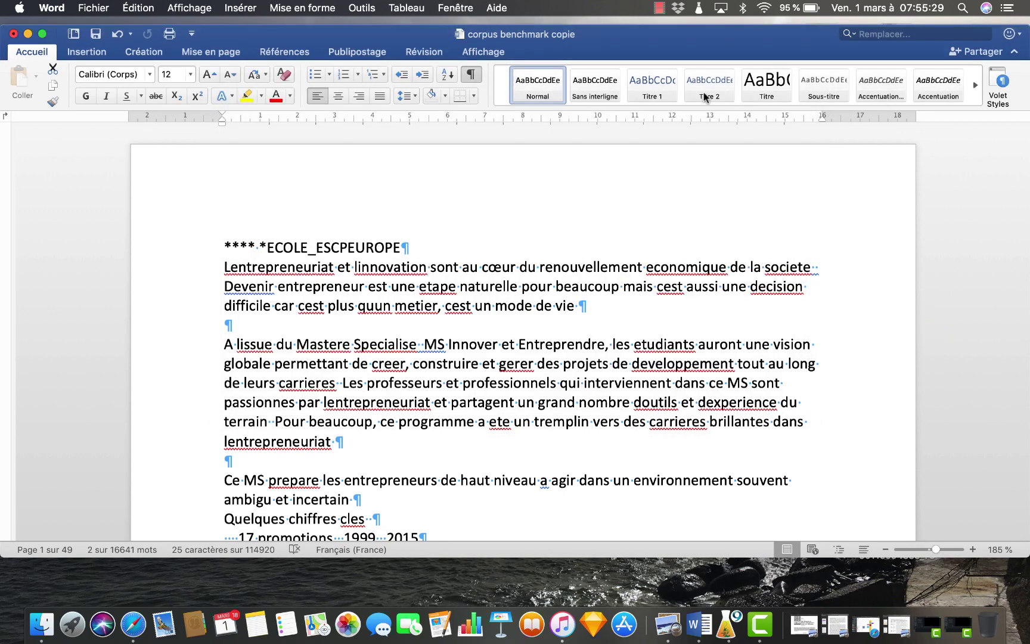
{"action": "left_click", "coordinate": [661, 7]}
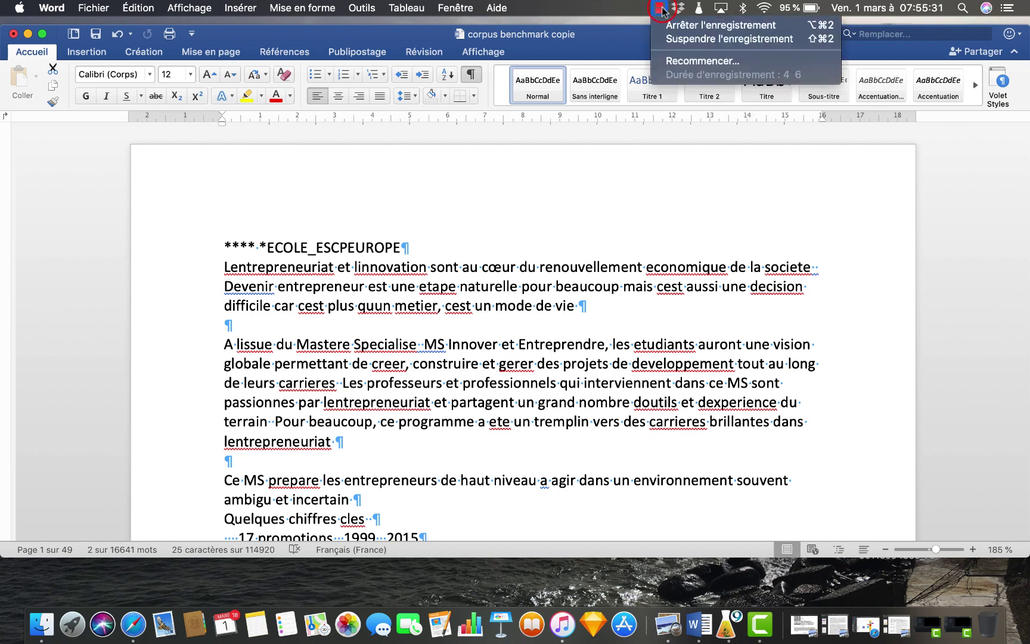